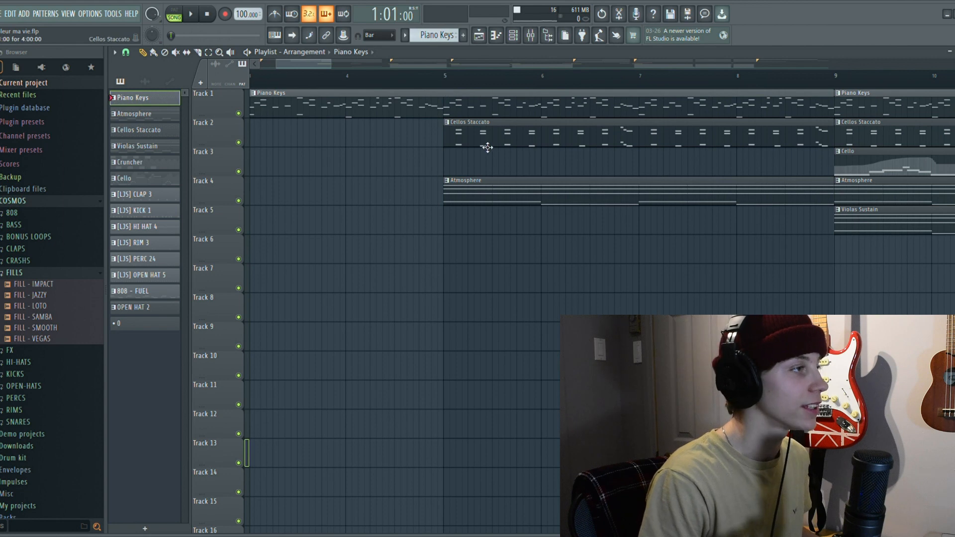
# Solo the Atmosphere track and play its pattern in the piano roll to examine the notes
pyautogui.click(496, 35)
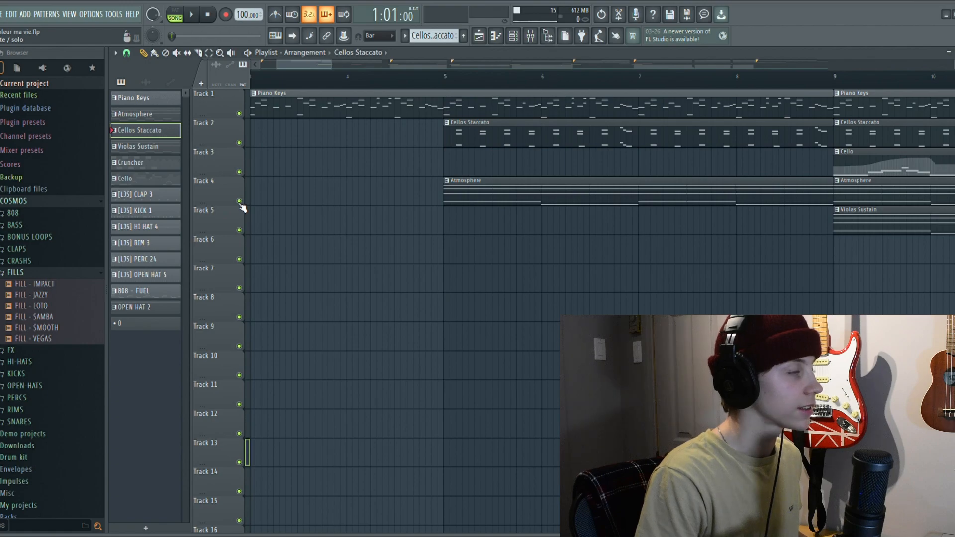
pyautogui.rightClick(239, 201)
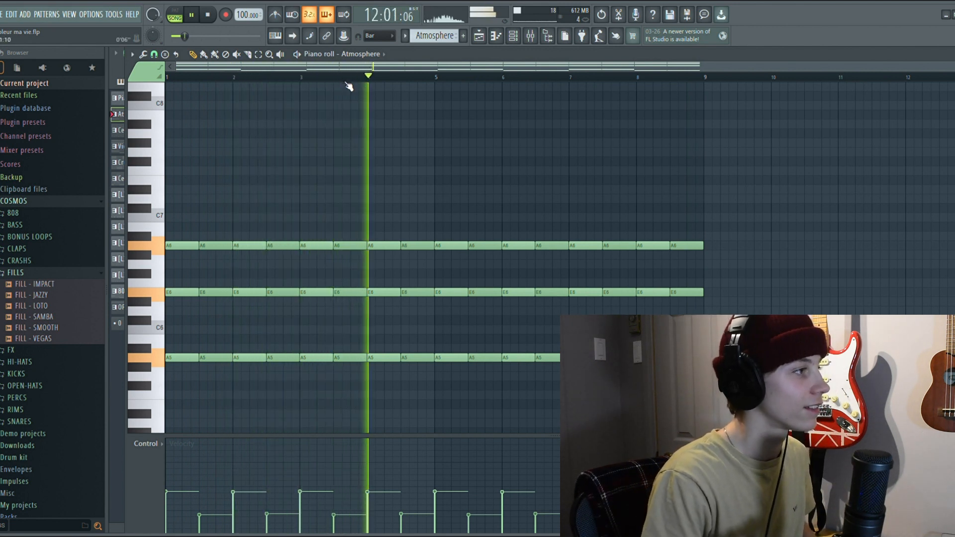
pyautogui.scroll(-3, 375, 112)
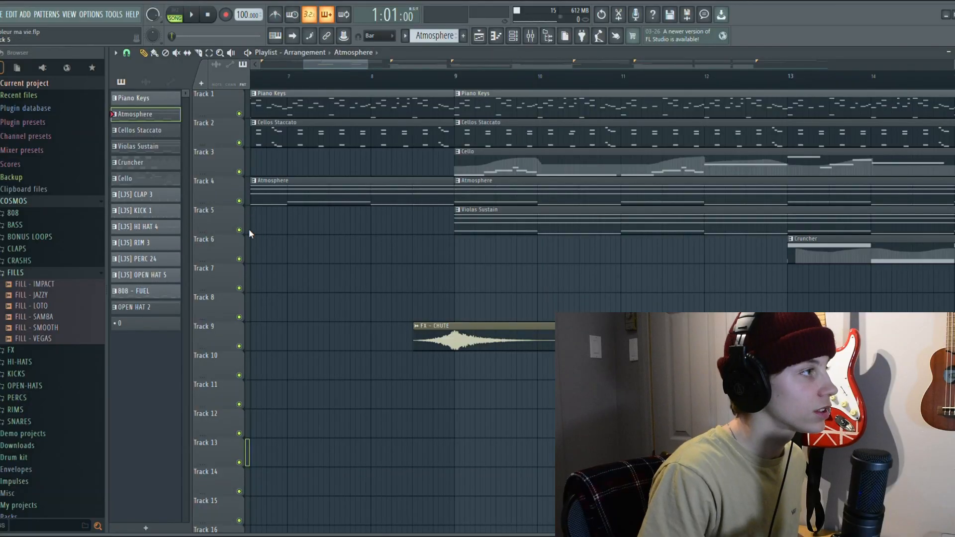
# Solo Track 5 and play the Violas Sustain pattern in the piano roll, examining its notes and channel volume control
pyautogui.keyDown('ctrl'); pyautogui.click(239, 230); pyautogui.keyUp('ctrl')
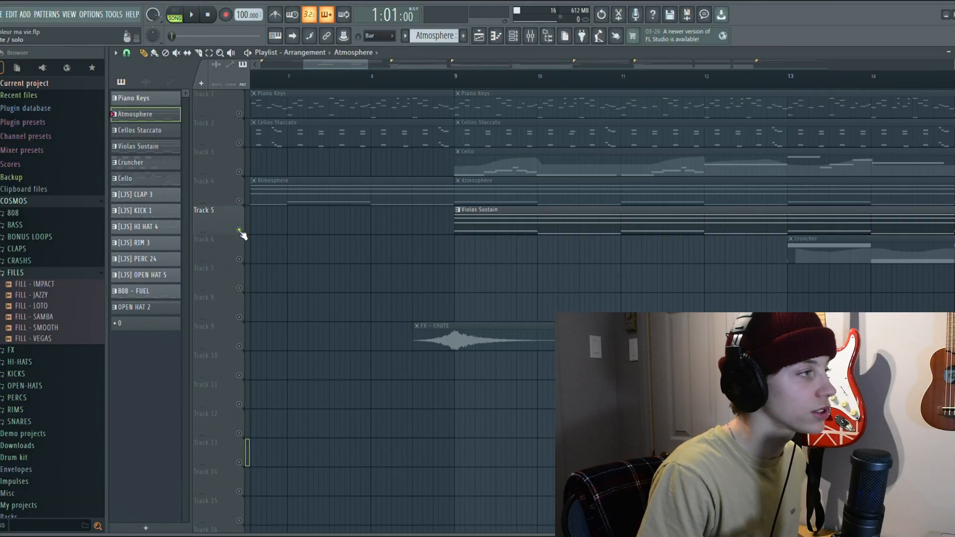
pyautogui.doubleClick(475, 219)
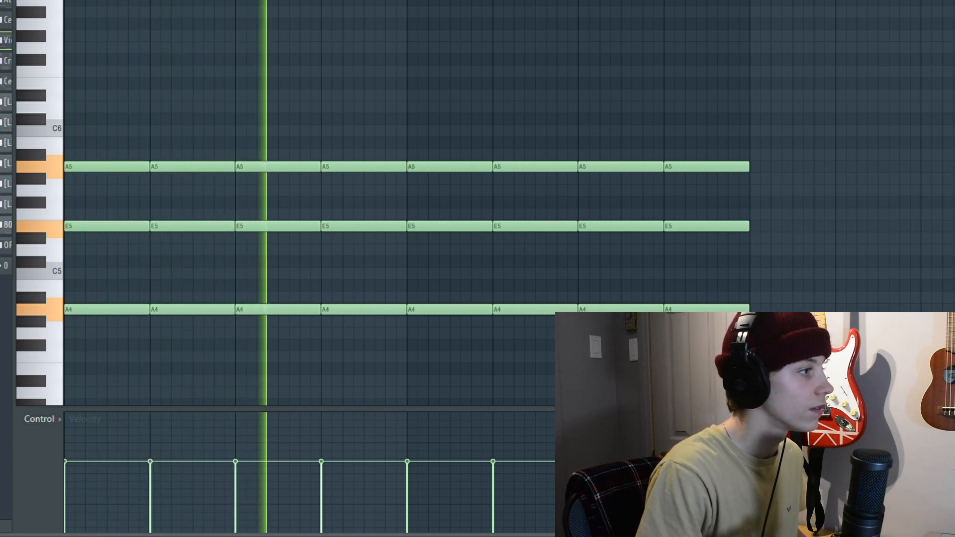
pyautogui.scroll(-5, 204, 214)
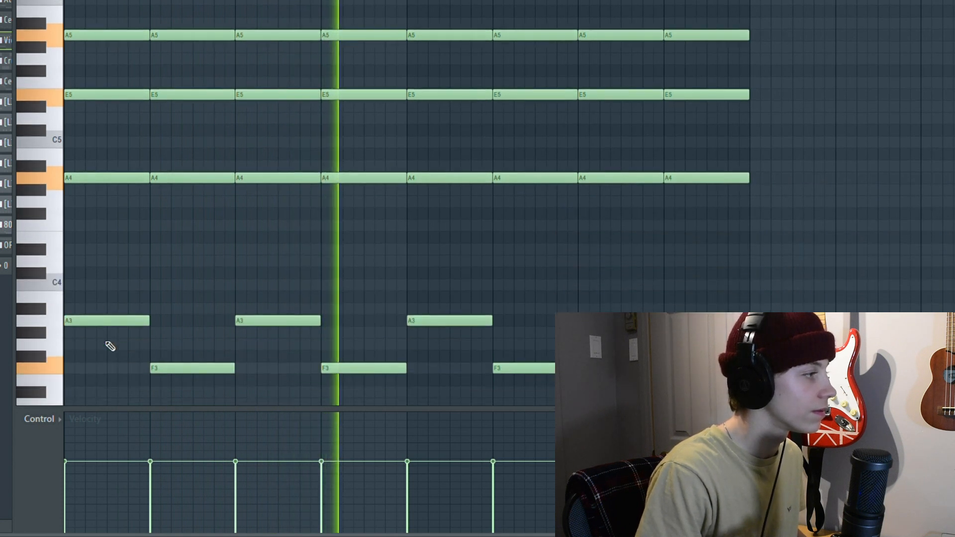
pyautogui.scroll(-2, 110, 346)
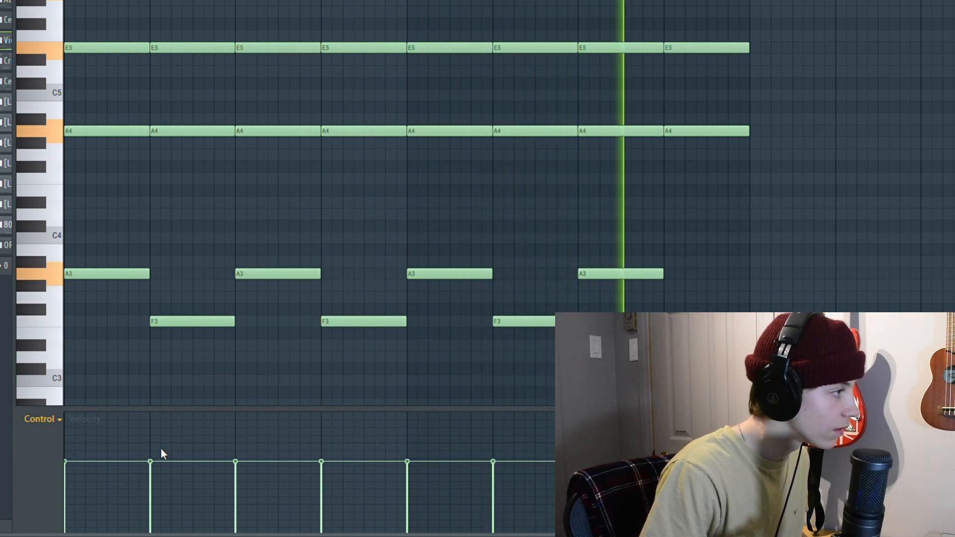
pyautogui.scroll(-5, 161, 448)
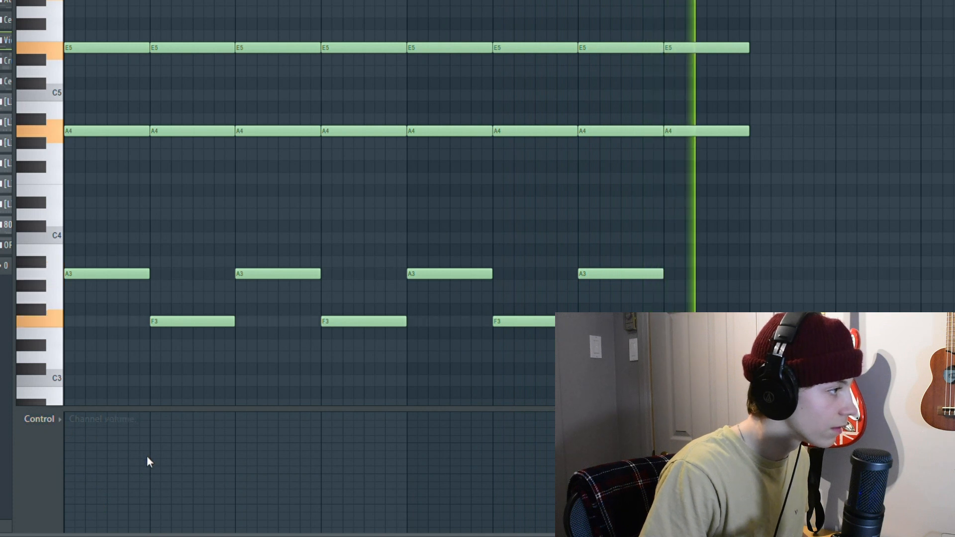
pyautogui.scroll(-1, 51, 420)
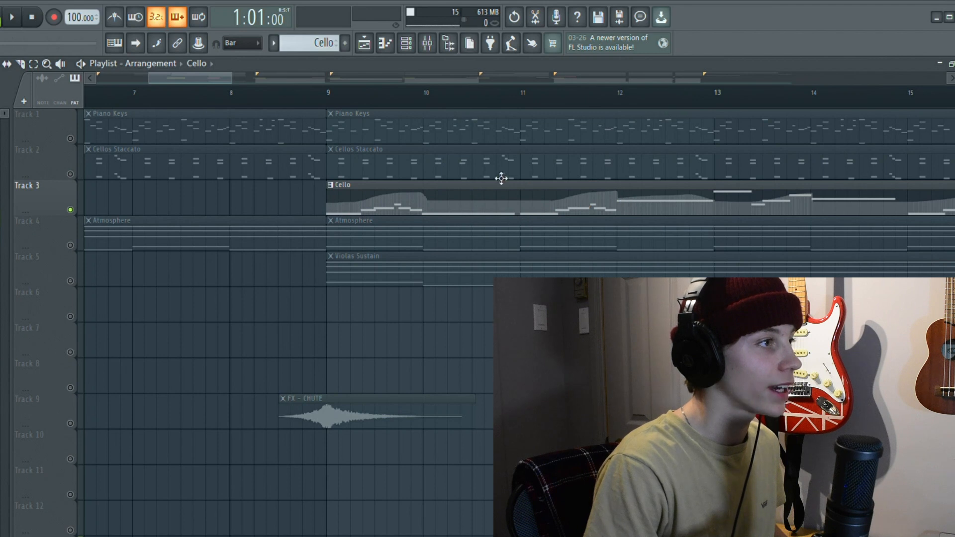
# Review the Cello clips up to the refrain and examine the Cello melody in the piano roll
pyautogui.moveTo(208, 79); pyautogui.dragTo(250, 79)
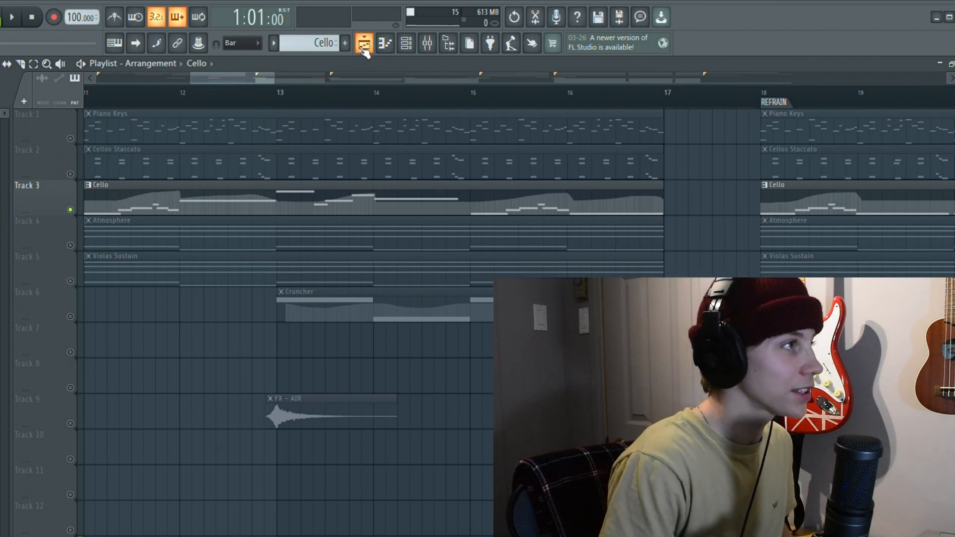
pyautogui.doubleClick(337, 194)
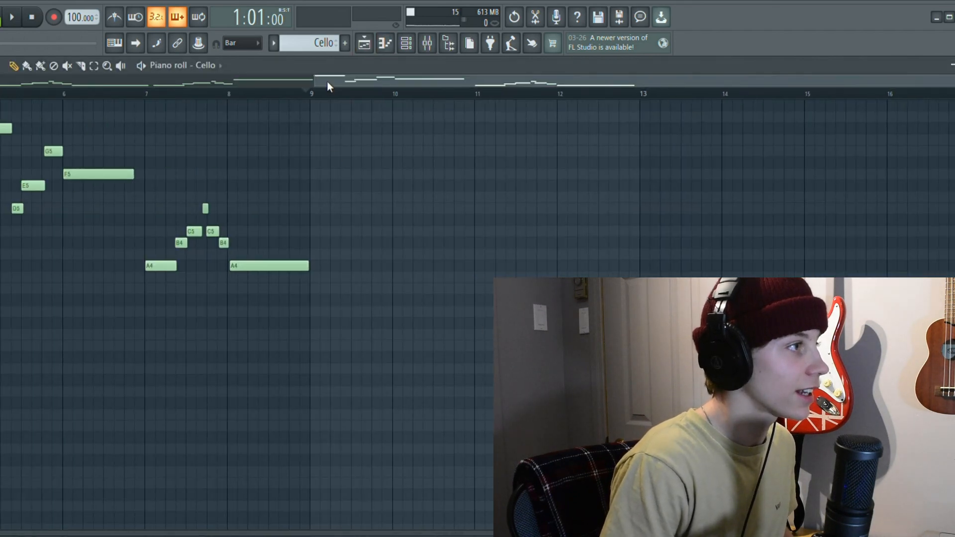
pyautogui.moveTo(347, 83); pyautogui.dragTo(231, 92)
pyautogui.scroll(5, 256, 98)
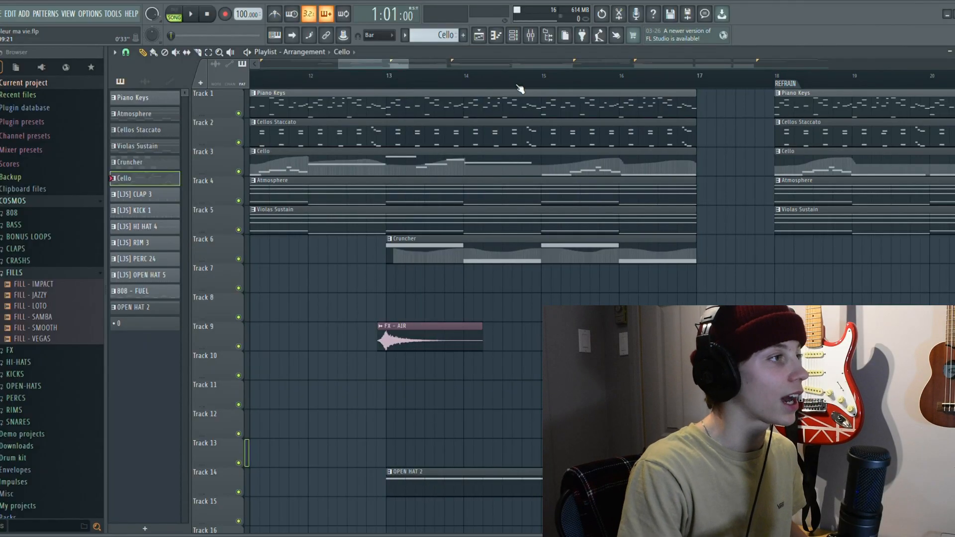
# Play the Cruncher pattern starting at bar 13 in the piano roll and examine its bass notes
pyautogui.scroll(4, 390, 85)
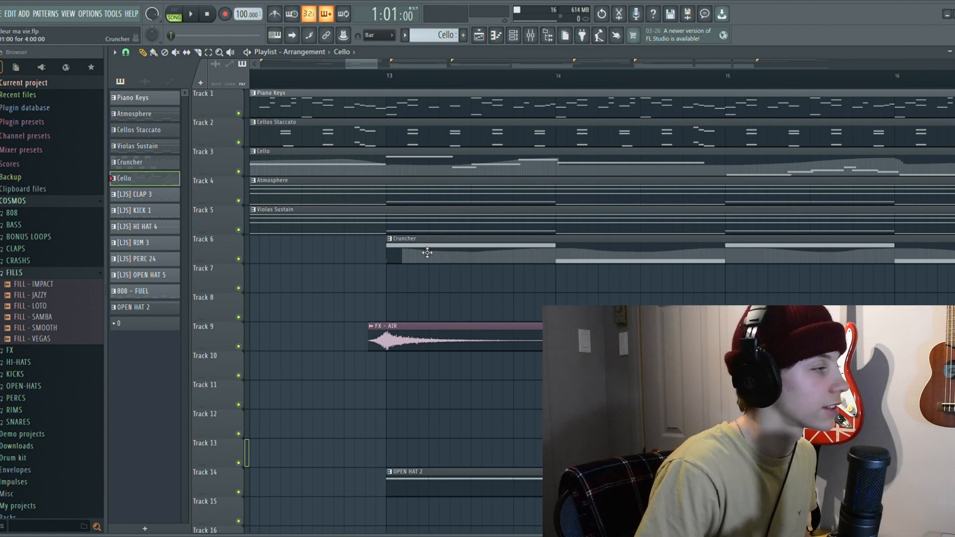
pyautogui.doubleClick(391, 127)
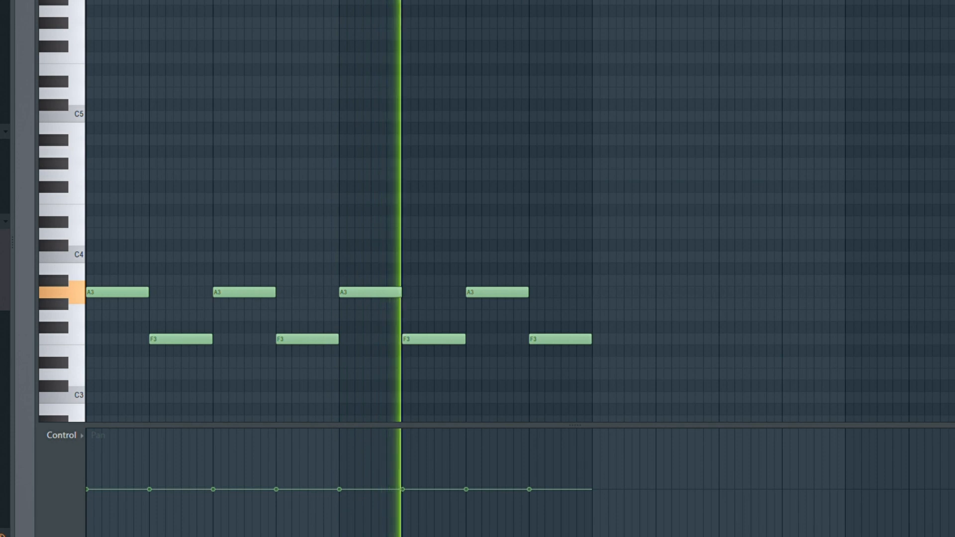
pyautogui.scroll(3, 471, 224)
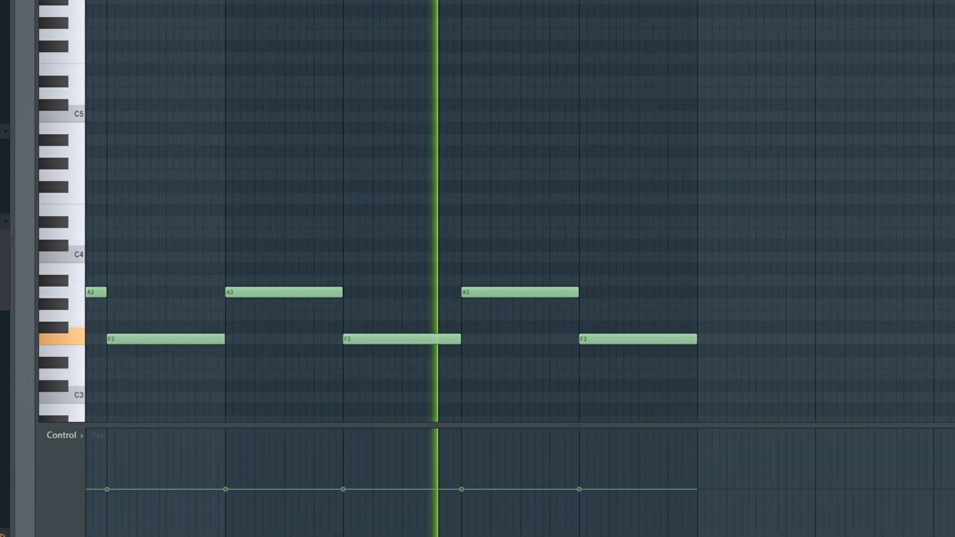
pyautogui.scroll(-3, 495, 34)
pyautogui.scroll(-4, 495, 33)
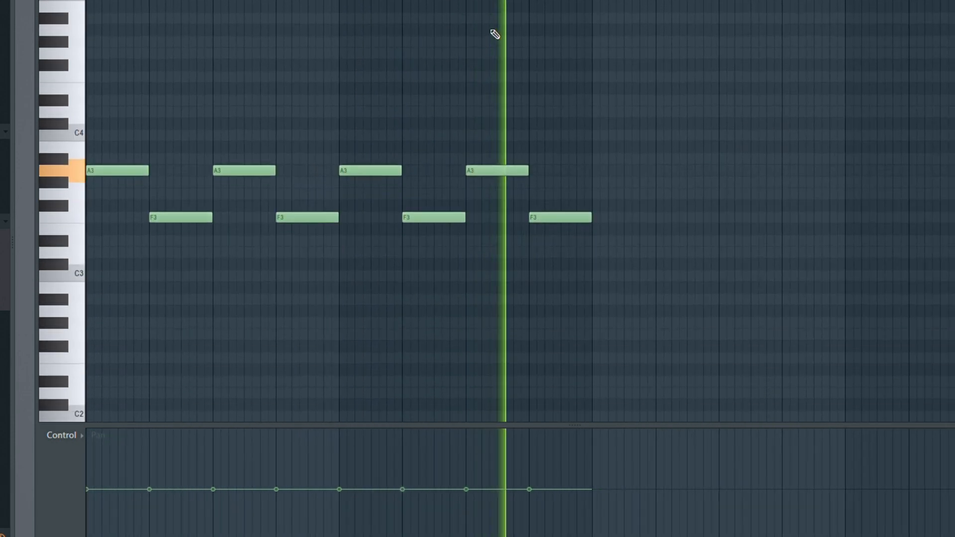
# Play the first refrain's clap and kick patterns in the piano roll and examine their note placement
pyautogui.scroll(-1, 495, 34)
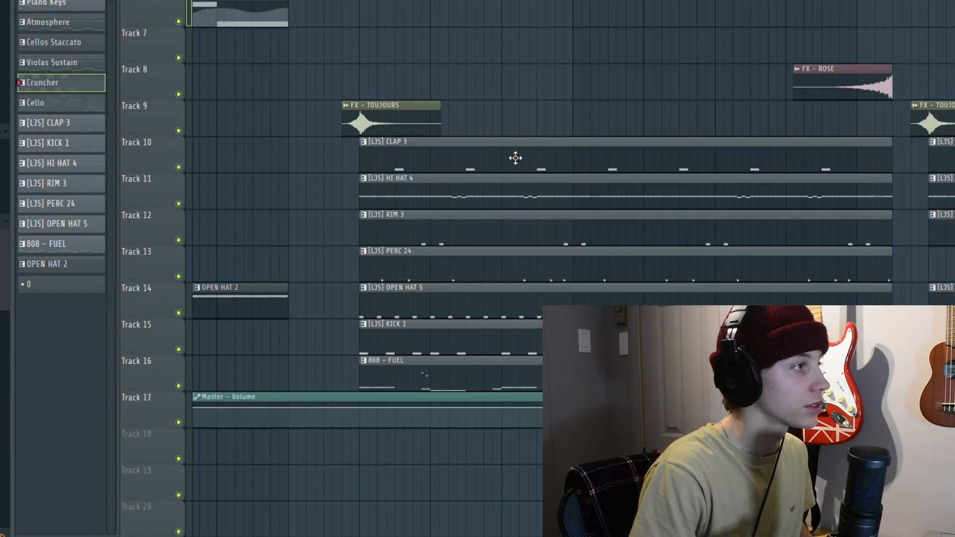
pyautogui.doubleClick(487, 165)
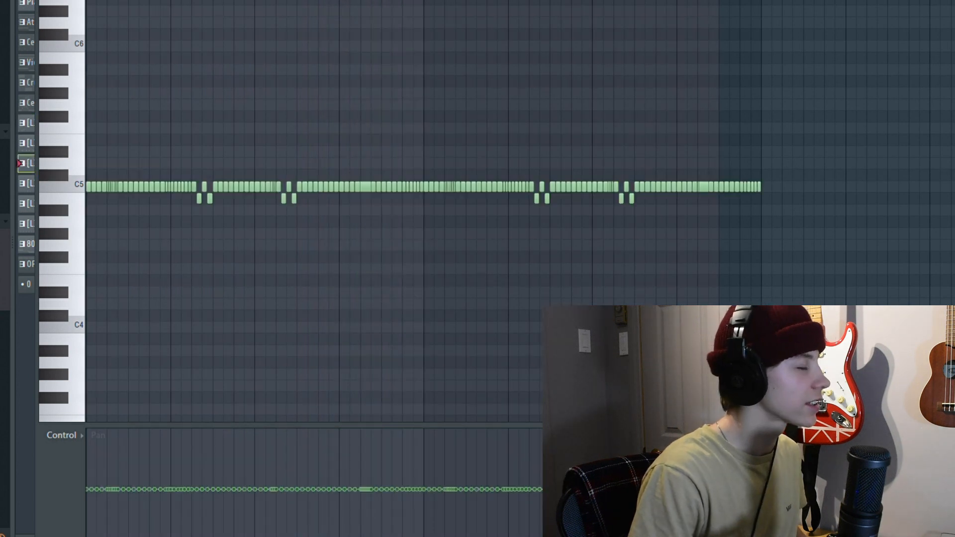
pyautogui.press('space')
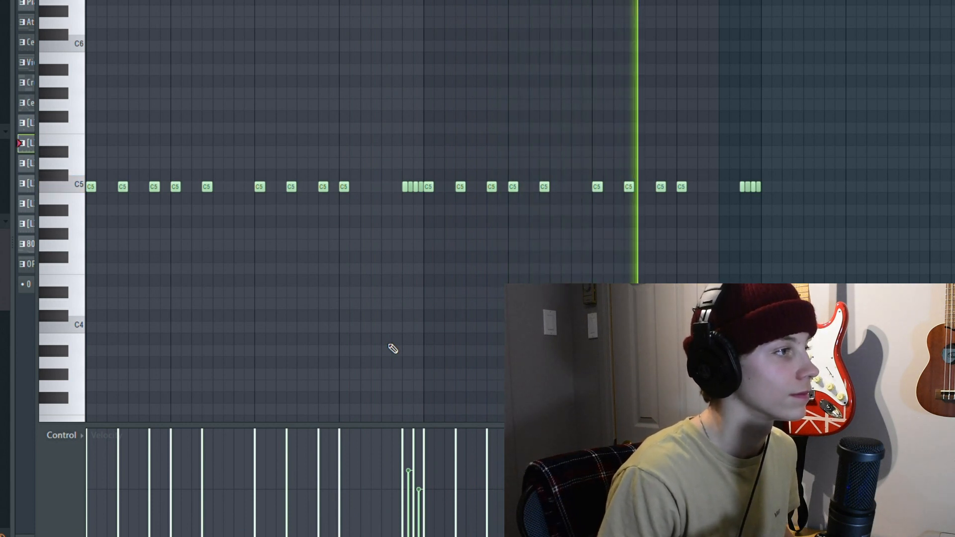
pyautogui.press('F7')
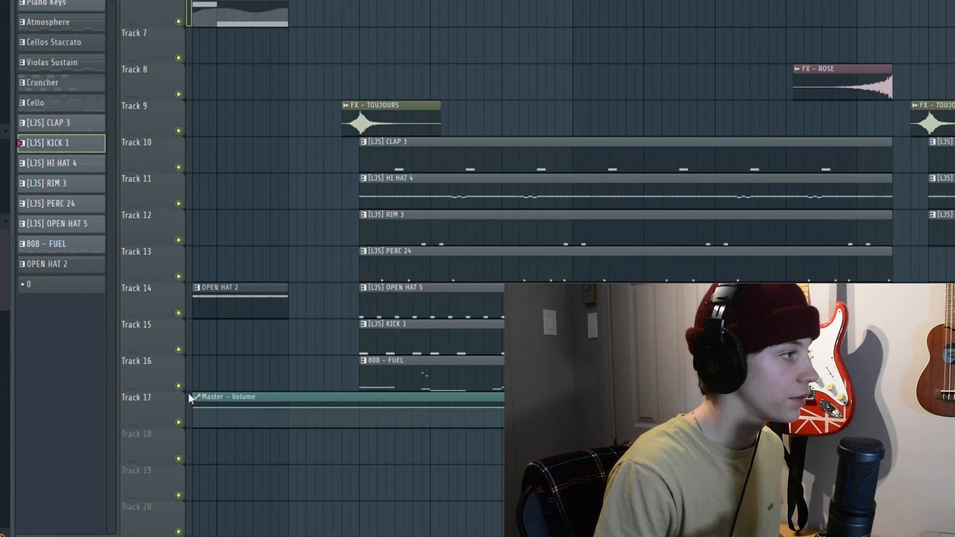
# Solo the 808 - FUEL track and play its pattern in the piano roll, examining the low and high notes
pyautogui.keyDown('ctrl'); pyautogui.click(179, 386); pyautogui.keyUp('ctrl')
pyautogui.press('space')
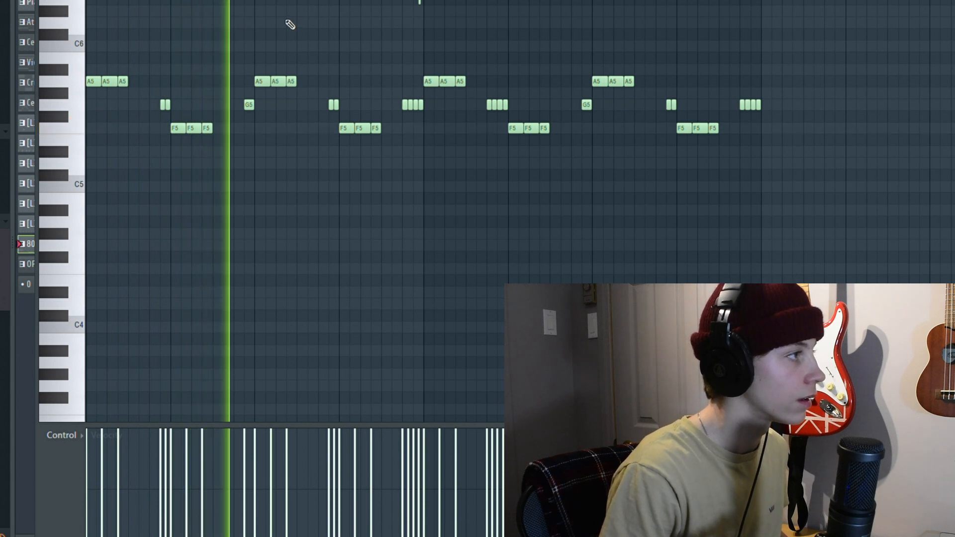
pyautogui.scroll(5, 290, 25)
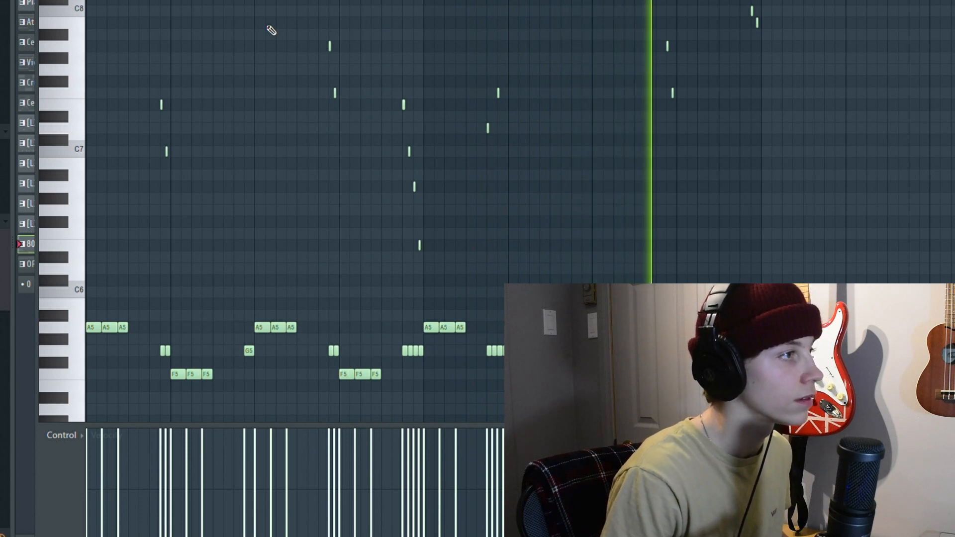
pyautogui.press('space')
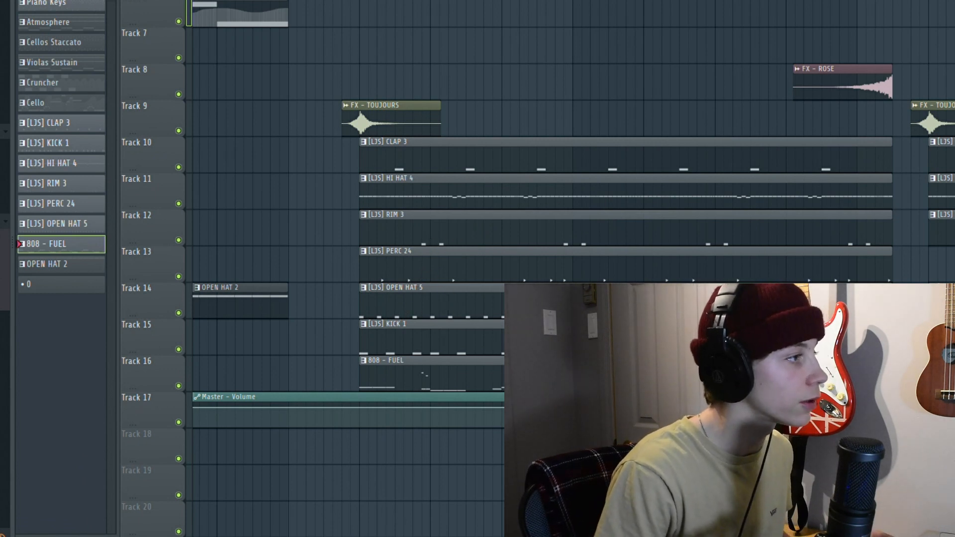
# Examine the playlist arrangement of melody, drum and FX clips from the first refrain into the COUPLET section
pyautogui.keyDown('ctrl'); pyautogui.scroll(-3, 410, 30); pyautogui.keyUp('ctrl')
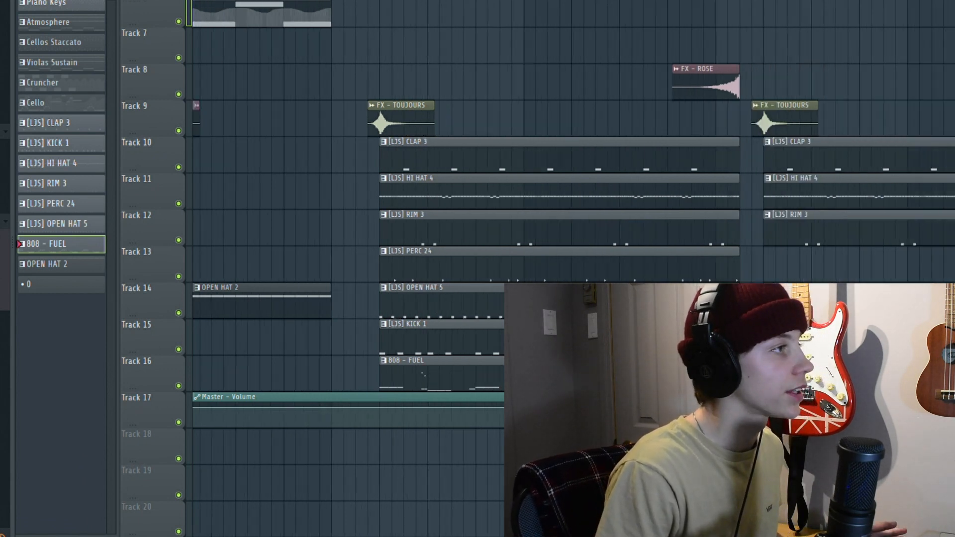
pyautogui.scroll(5, 428, 124)
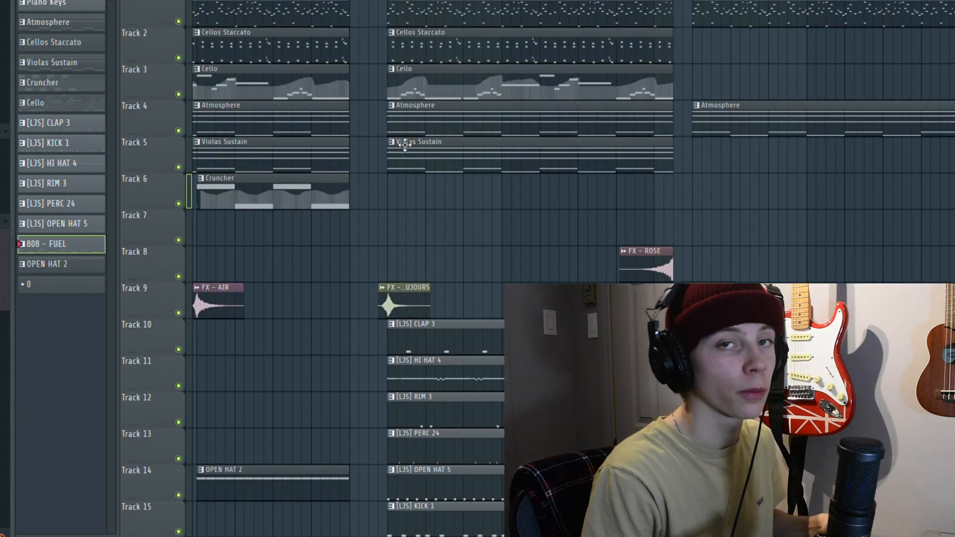
pyautogui.keyDown('ctrl'); pyautogui.scroll(-2, 458, 13); pyautogui.keyUp('ctrl')
pyautogui.keyDown('ctrl'); pyautogui.scroll(5, 462, 85); pyautogui.keyUp('ctrl')
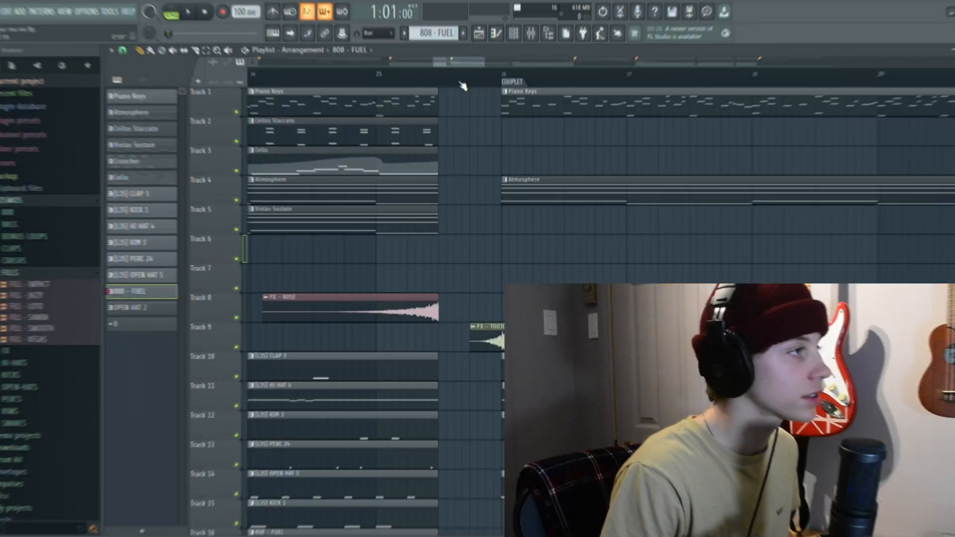
pyautogui.keyDown('ctrl'); pyautogui.scroll(-4, 462, 84); pyautogui.keyUp('ctrl')
pyautogui.moveTo(462, 64); pyautogui.dragTo(479, 65)
pyautogui.scroll(-3, 476, 132)
pyautogui.scroll(-1, 479, 134)
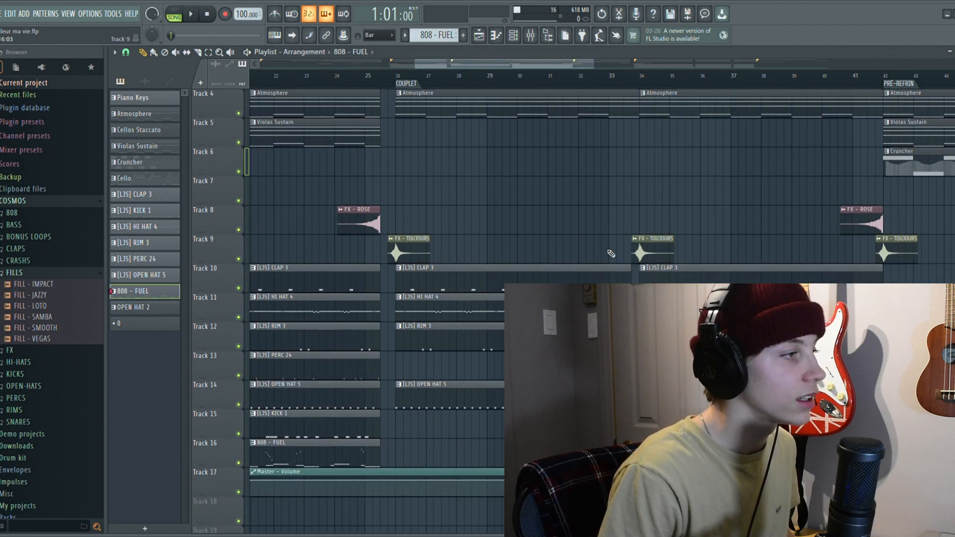
# Examine how the clips are arranged from the second half of the COUPLET through the PRÉ-REFRIN section
pyautogui.moveTo(547, 64); pyautogui.dragTo(592, 69)
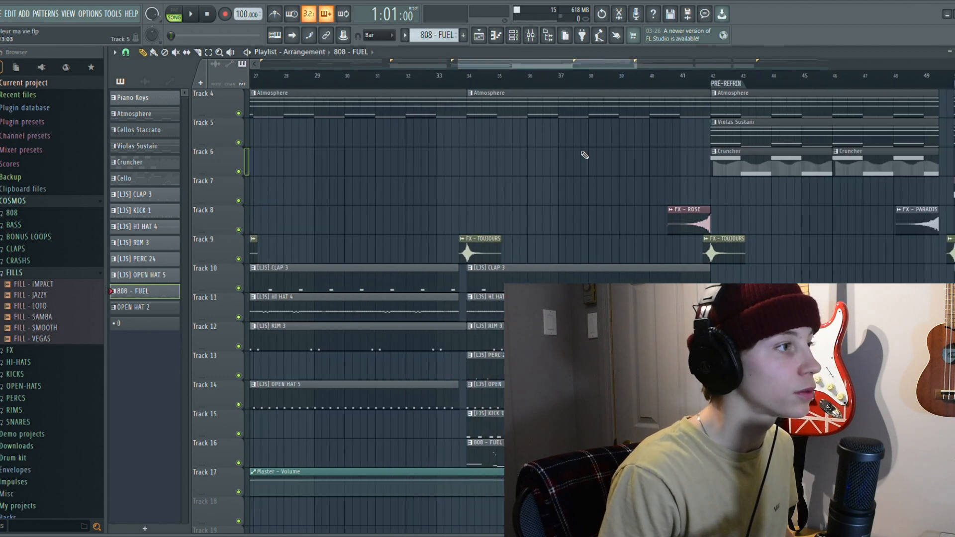
pyautogui.hscroll(1, 544, 173)
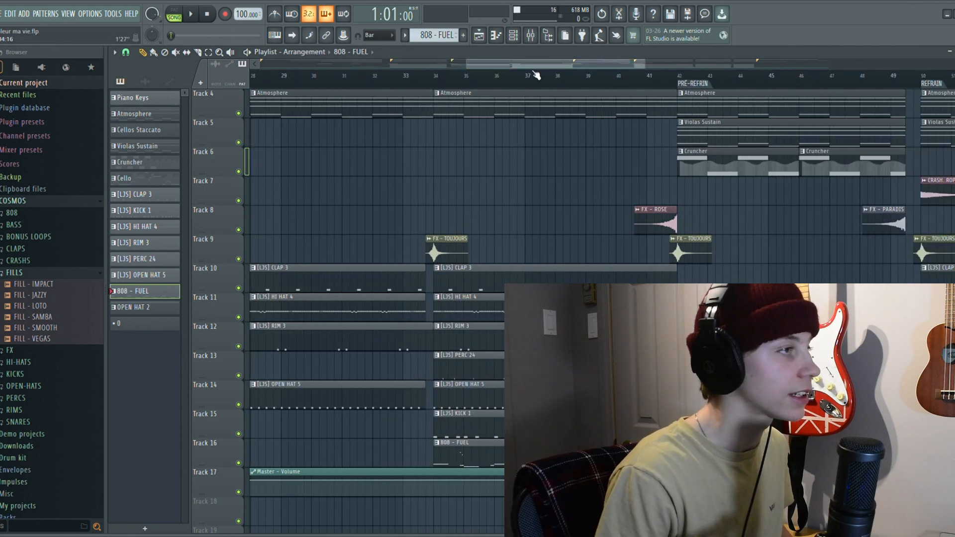
pyautogui.moveTo(536, 64); pyautogui.dragTo(596, 62)
pyautogui.hscroll(1, 490, 106)
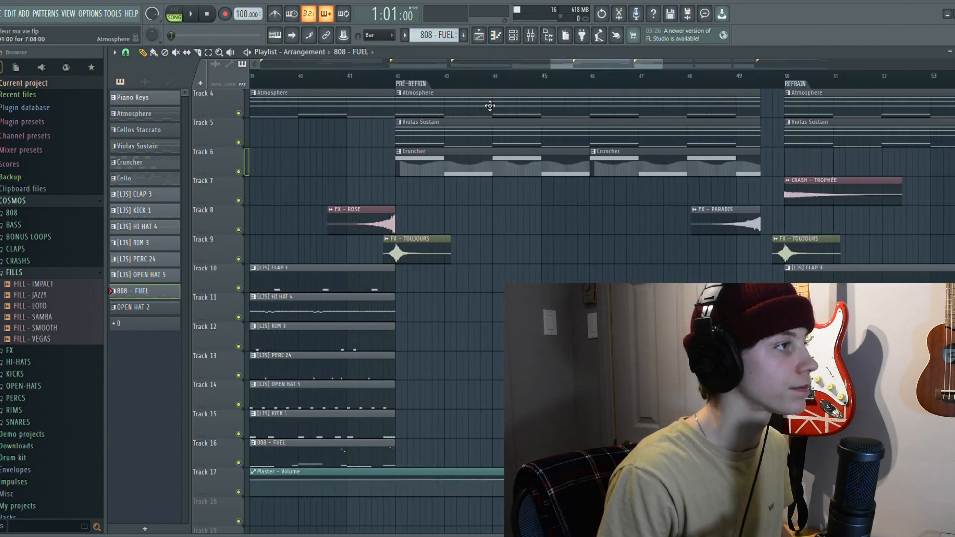
pyautogui.scroll(3, 490, 106)
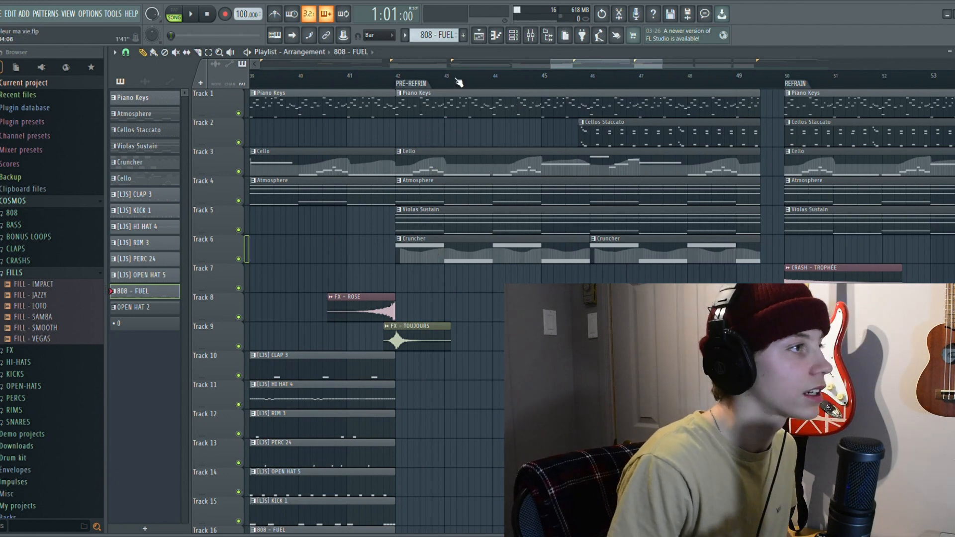
pyautogui.moveTo(561, 64); pyautogui.dragTo(584, 66)
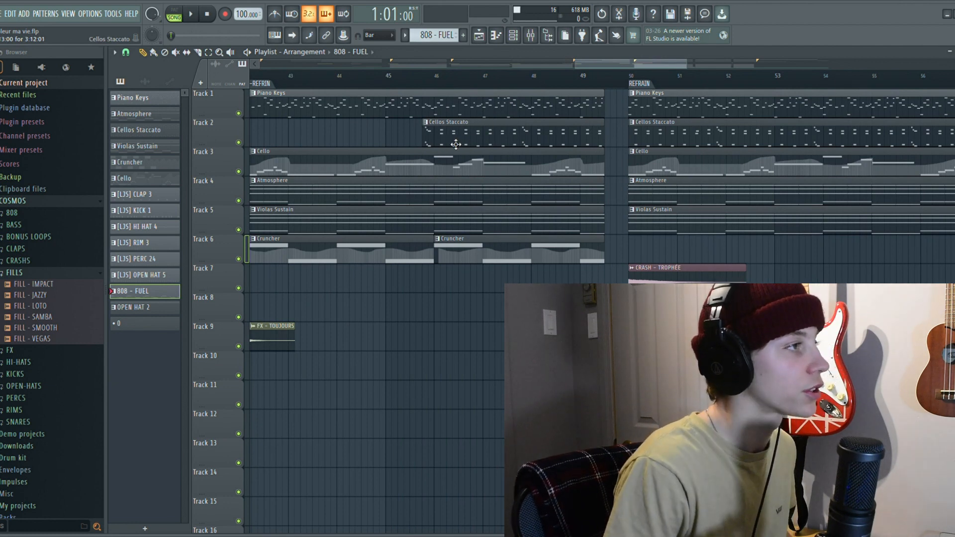
# Inspect the audio clip settings of CRASH - TROPHÉE at the start of the second refrain, then close them
pyautogui.moveTo(615, 62); pyautogui.dragTo(652, 67)
pyautogui.scroll(3, 389, 80)
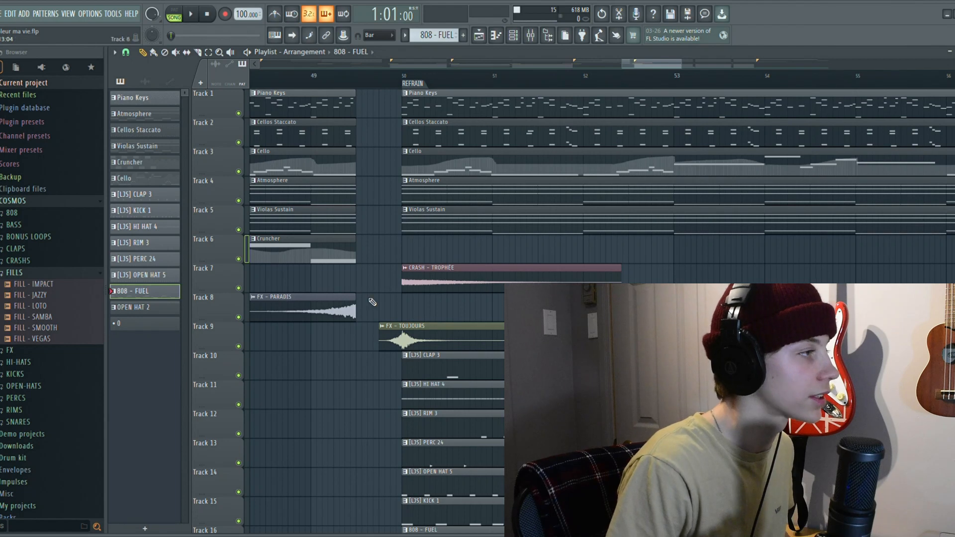
pyautogui.doubleClick(435, 281)
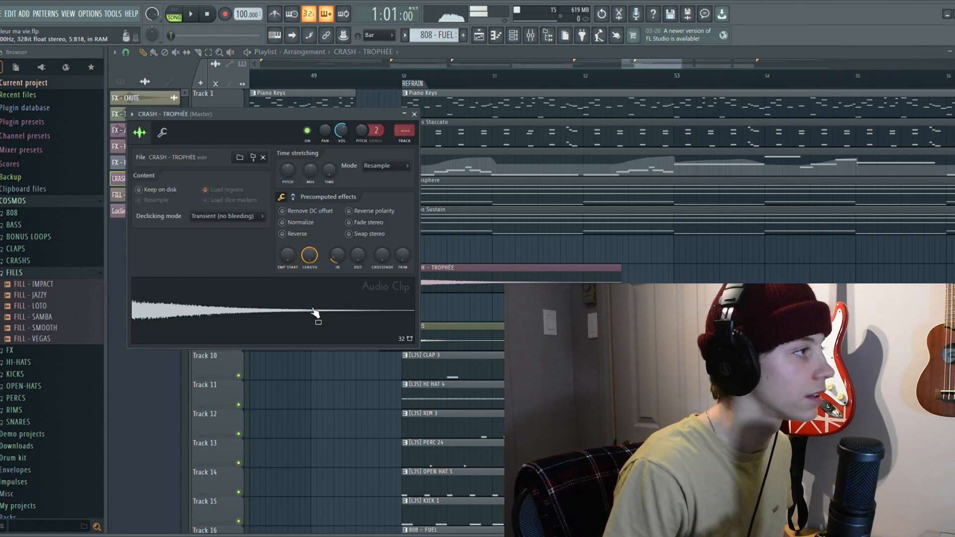
pyautogui.click(415, 115)
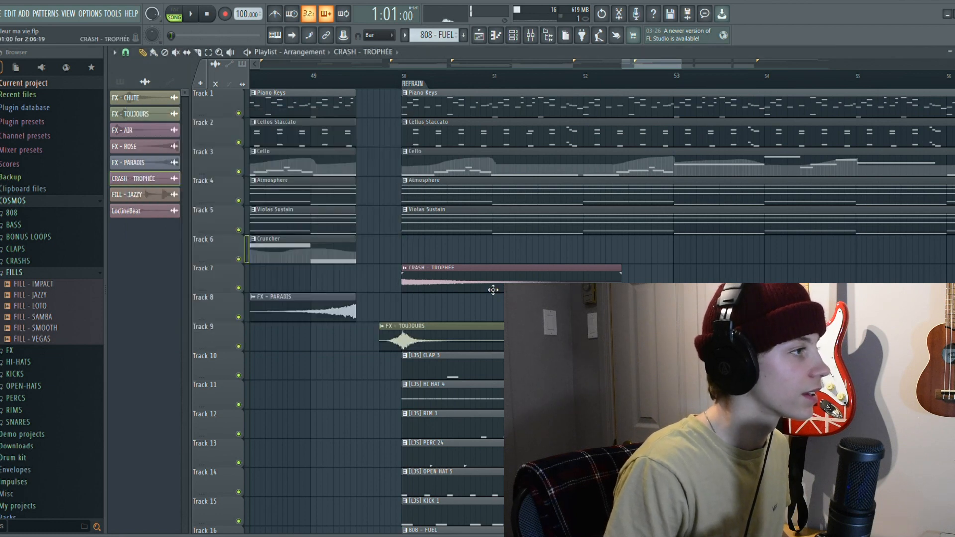
# Inspect the audio clip settings of FX - TOUJOURS, close them, and examine the gap just before the second refrain
pyautogui.doubleClick(404, 349)
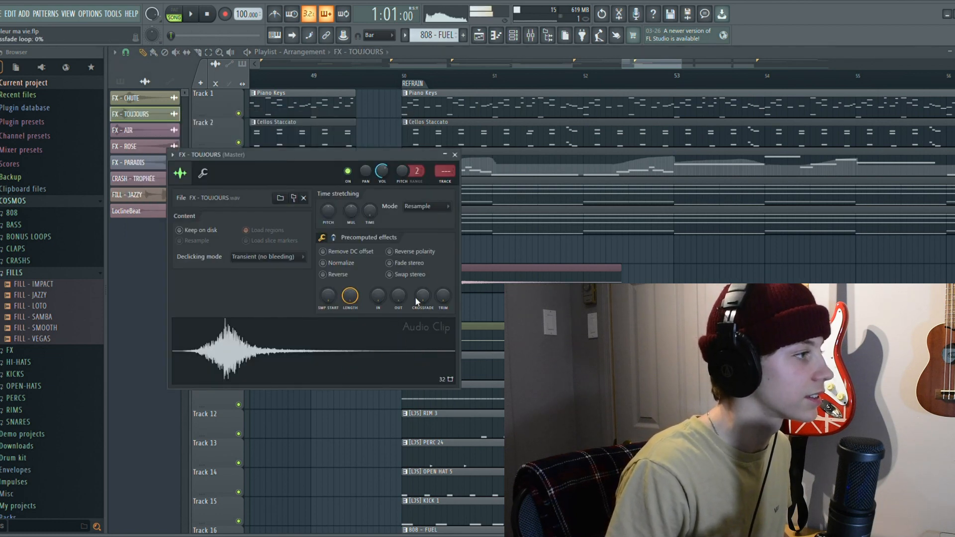
pyautogui.click(454, 155)
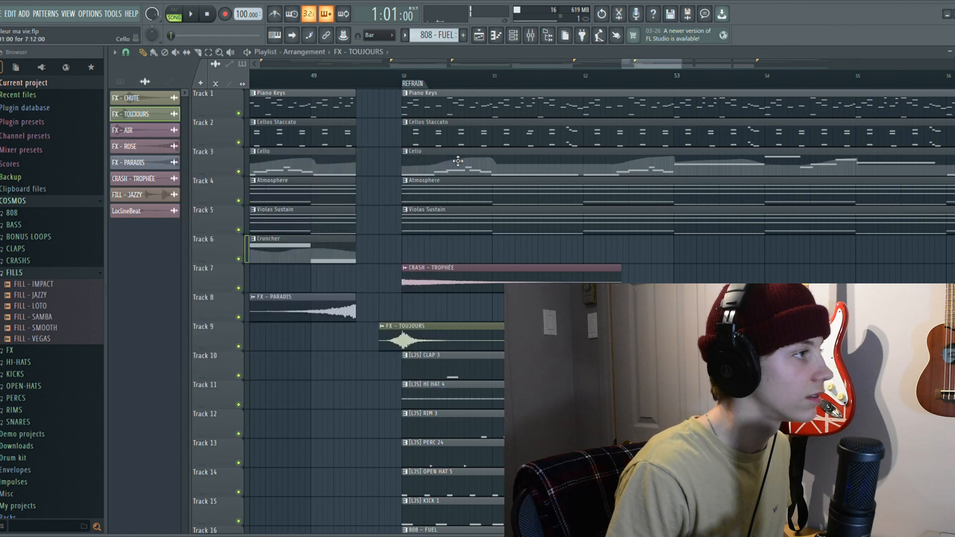
pyautogui.scroll(2, 400, 131)
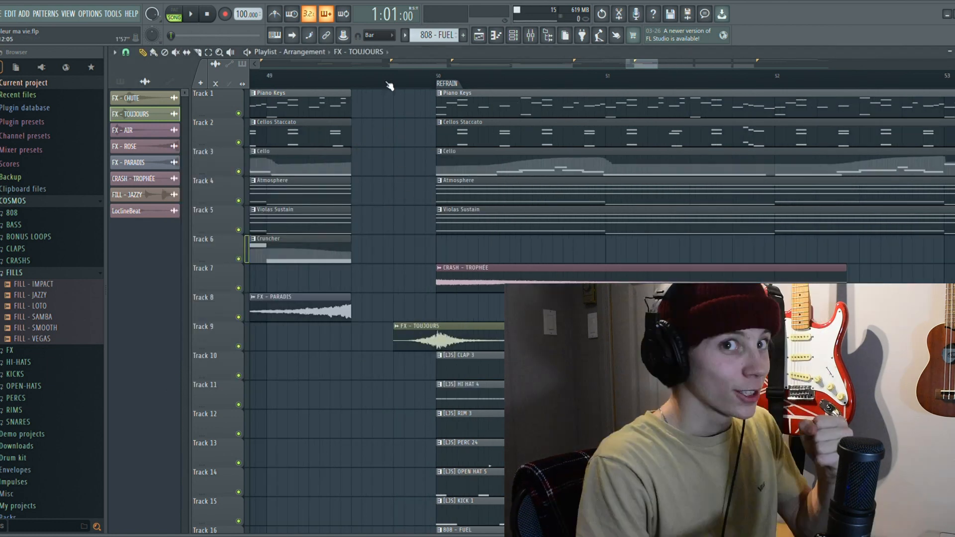
# Examine the second refrain's clips and breaks up to the outro, and open the audio clip settings of FILL - JAZZY
pyautogui.scroll(-5, 398, 92)
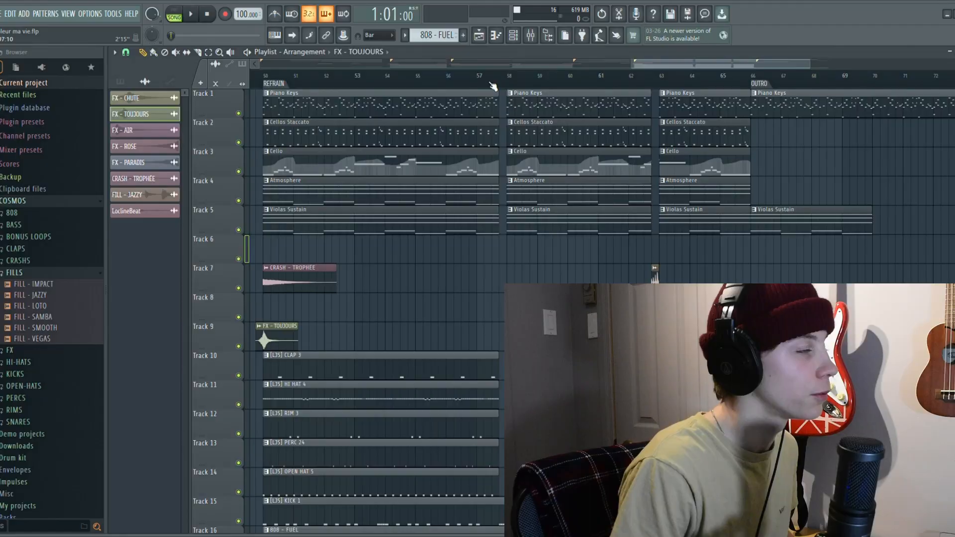
pyautogui.scroll(4, 493, 86)
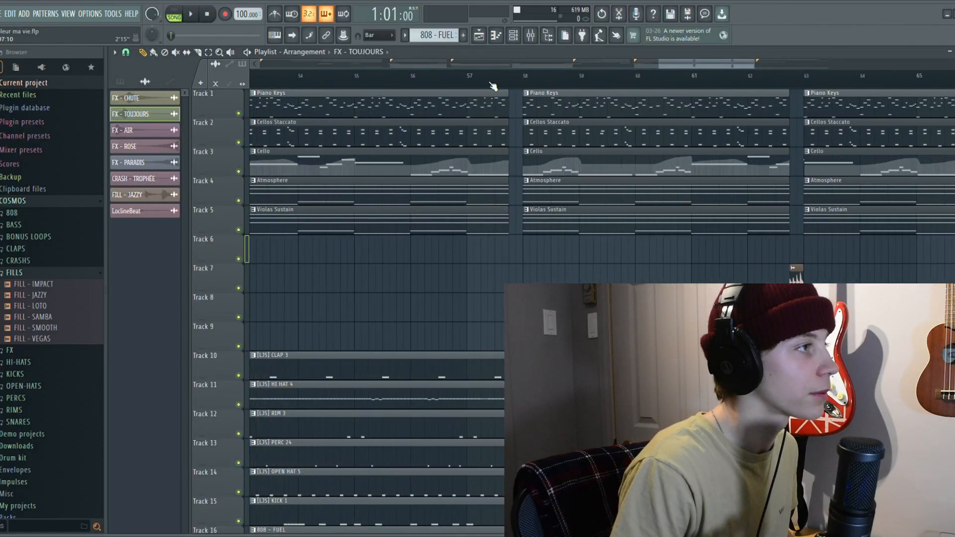
pyautogui.scroll(-3, 403, 272)
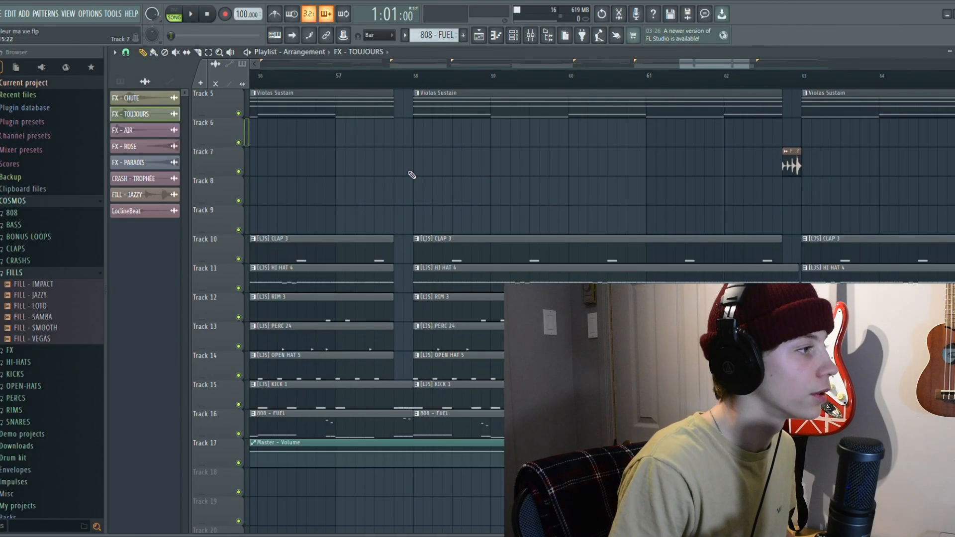
pyautogui.moveTo(701, 64); pyautogui.dragTo(722, 70)
pyautogui.scroll(3, 694, 81)
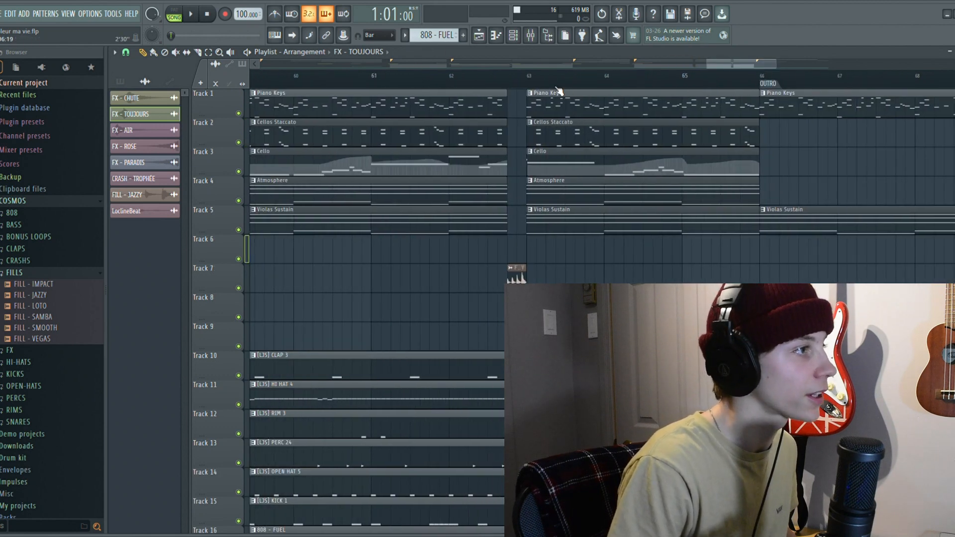
pyautogui.scroll(2, 480, 81)
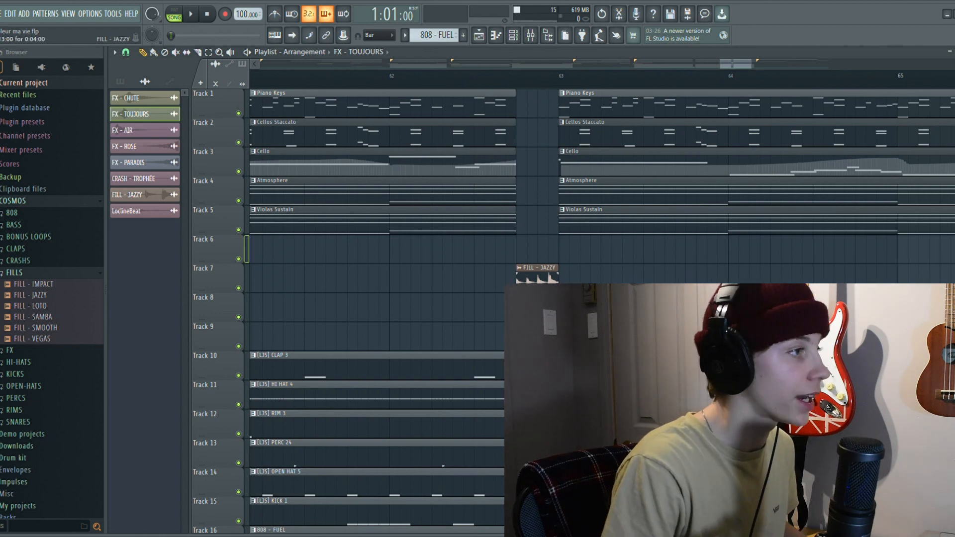
pyautogui.doubleClick(537, 277)
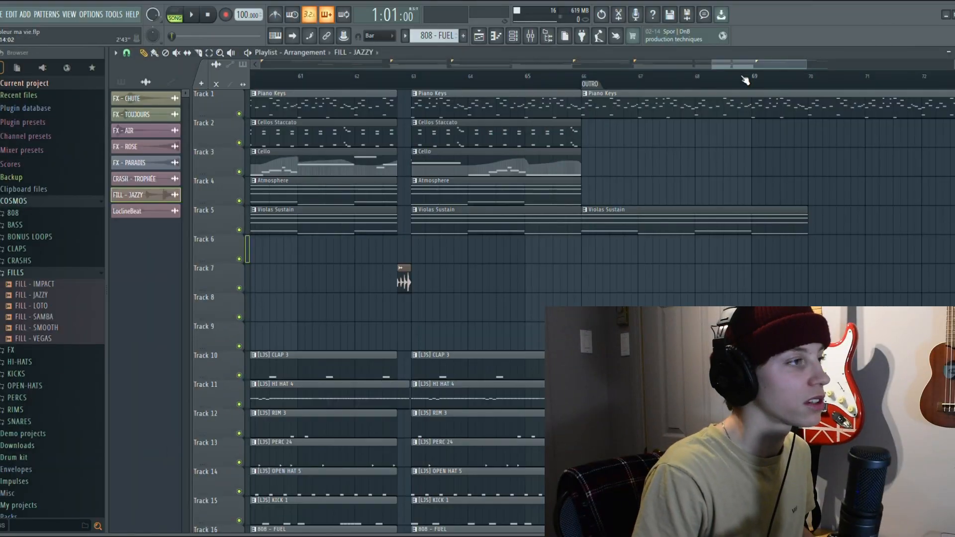
# Examine the remaining piano and viola clips in the OUTRO, and view the whole song arrangement from the intro
pyautogui.scroll(-2, 774, 59)
pyautogui.hscroll(2, 774, 62)
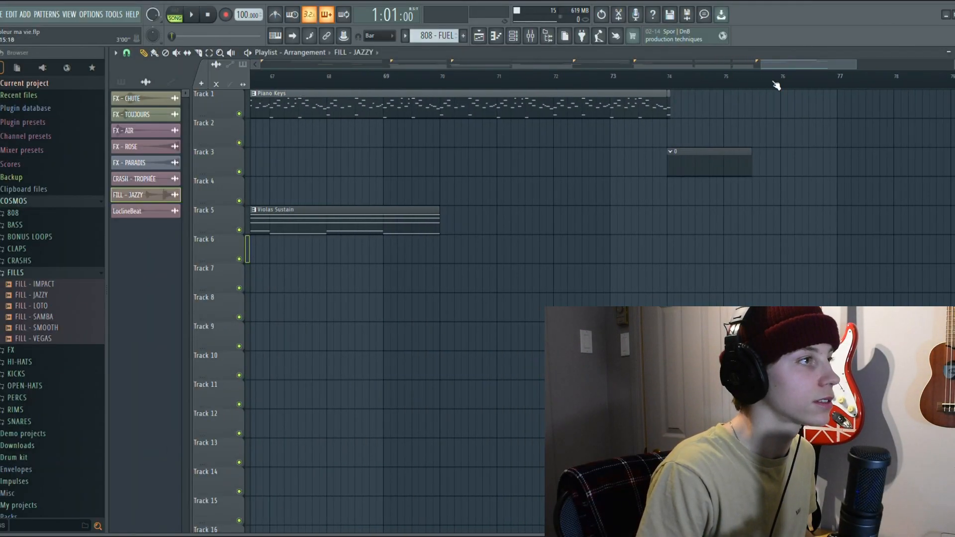
pyautogui.scroll(2, 707, 88)
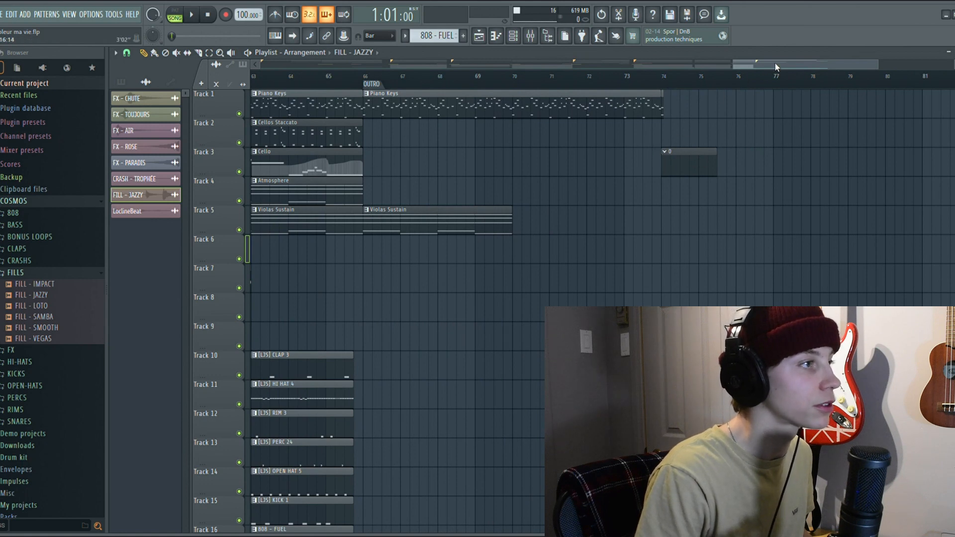
pyautogui.moveTo(775, 64); pyautogui.dragTo(398, 74)
pyautogui.scroll(-5, 427, 74)
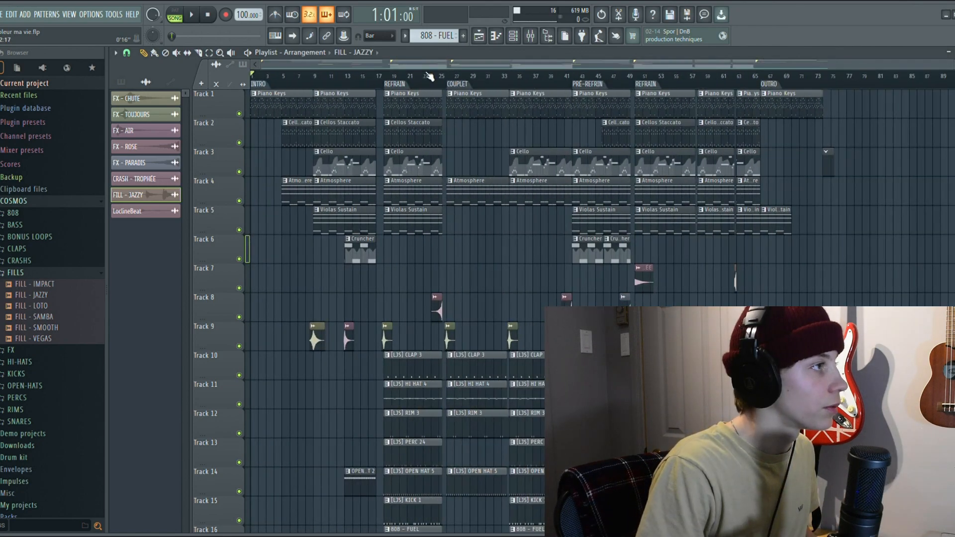